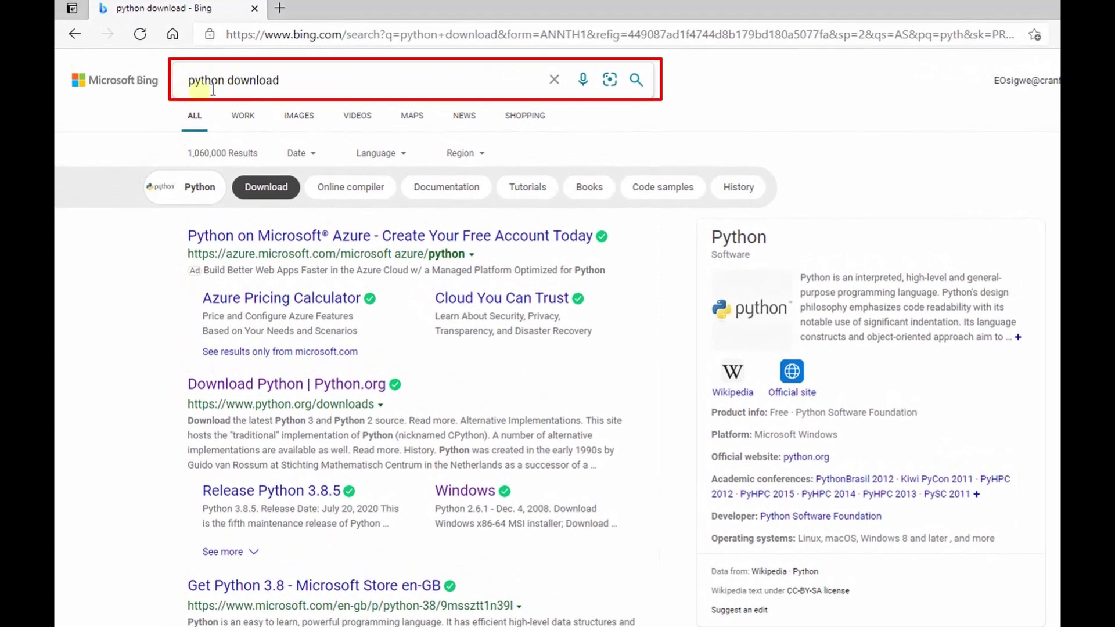
Open the 'Download Python | Python.org' result, then the Python Releases for Windows page
click(305, 394)
mouse_move(466, 190)
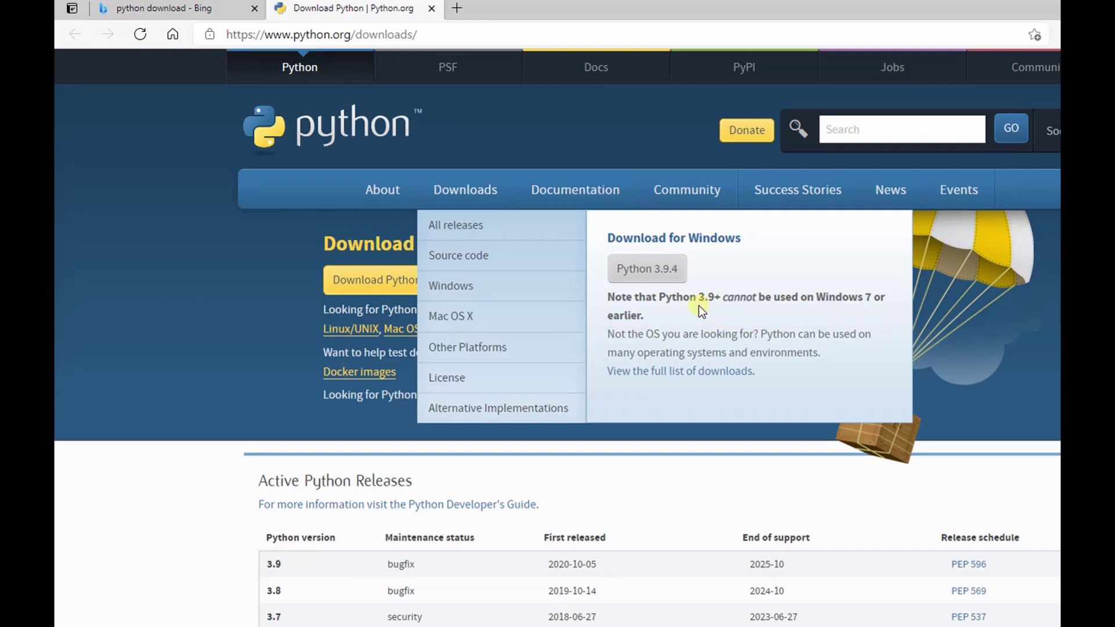
click(461, 293)
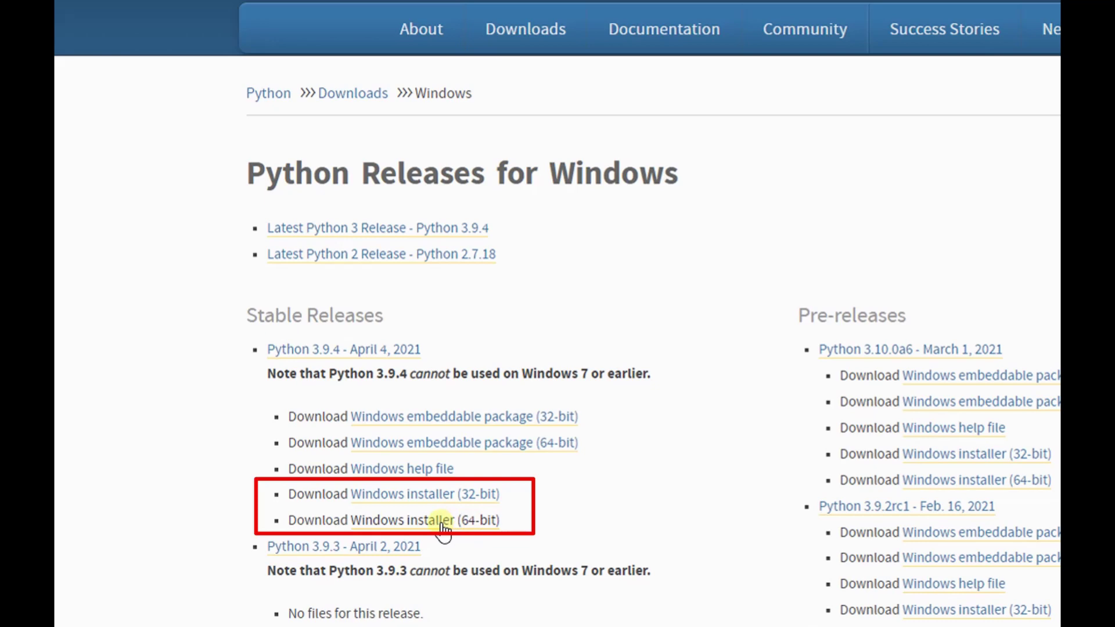
Download python-3.9.4-amd64.exe, the 64-bit Windows installer for Python 3.9.4
click(443, 528)
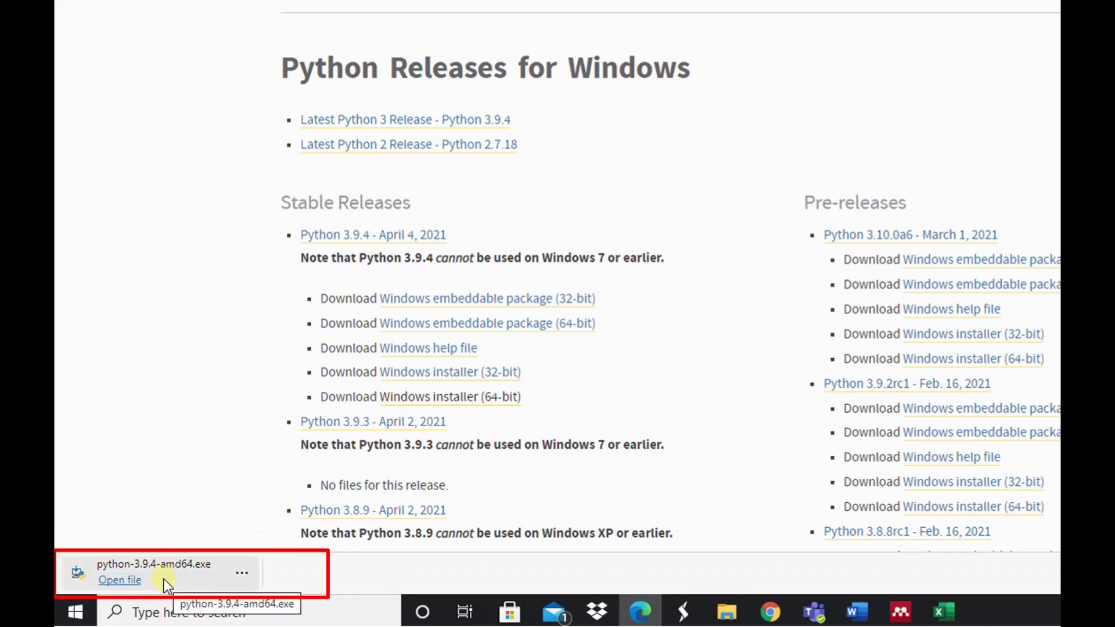
Run python-3.9.4-amd64.exe with 'Add Python 3.9 to PATH' ticked and choose Customize installation
click(120, 581)
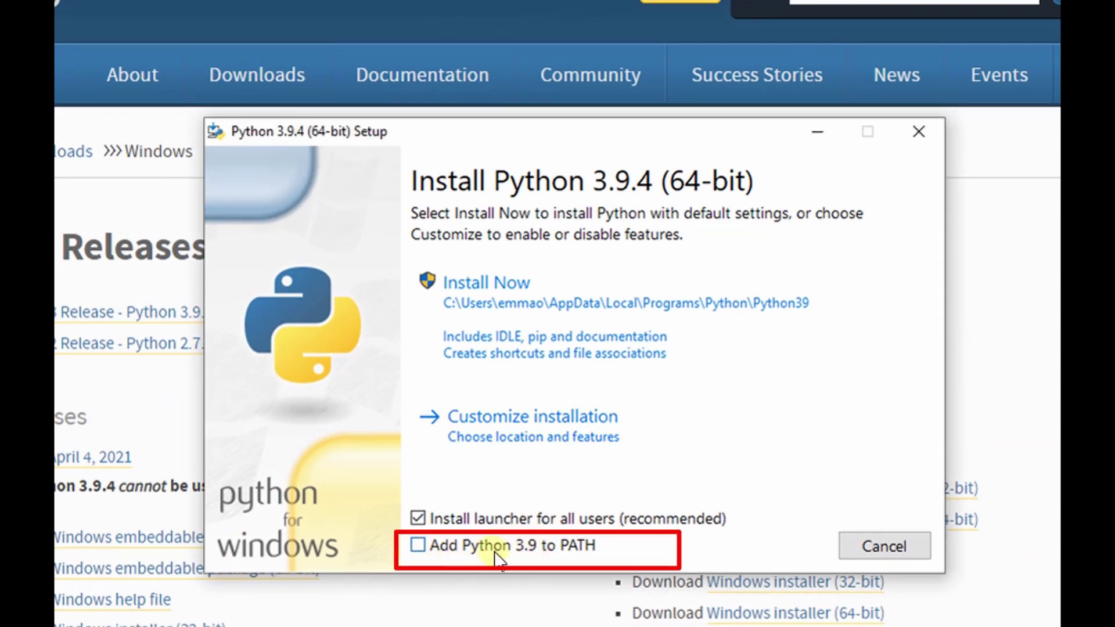
click(418, 547)
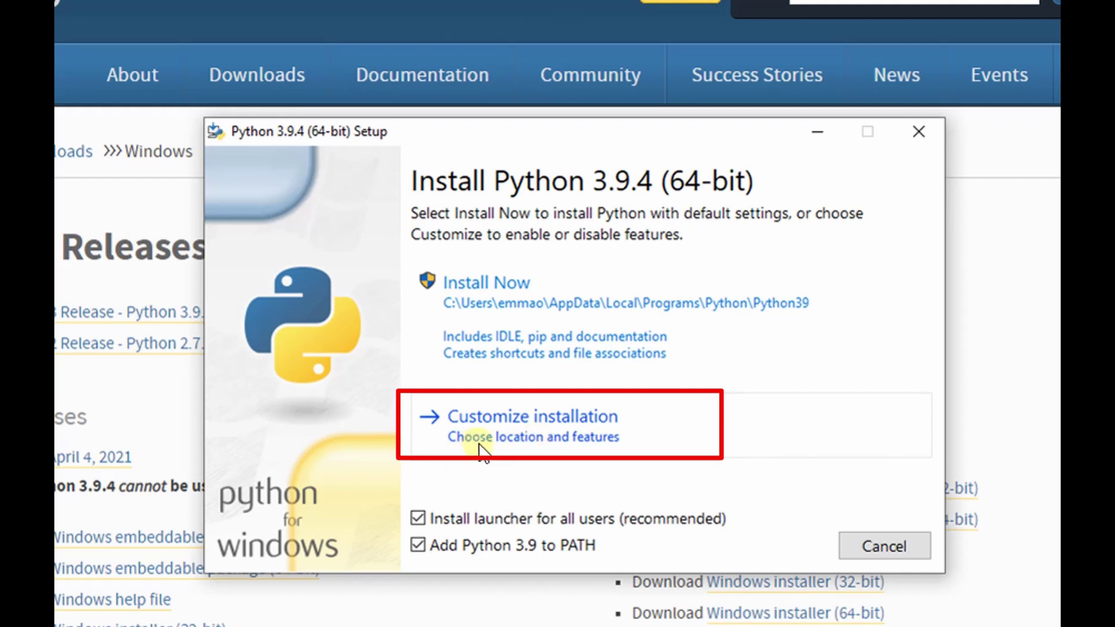
click(593, 432)
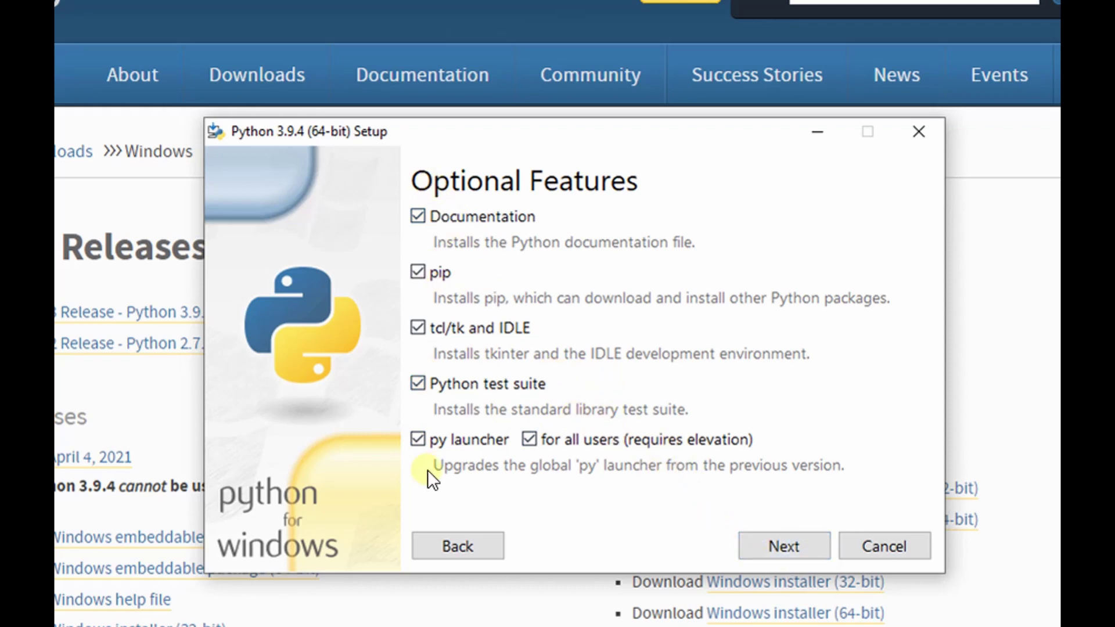
Keep all optional features, enable 'Install for all users', keep the default folder, and install
click(783, 547)
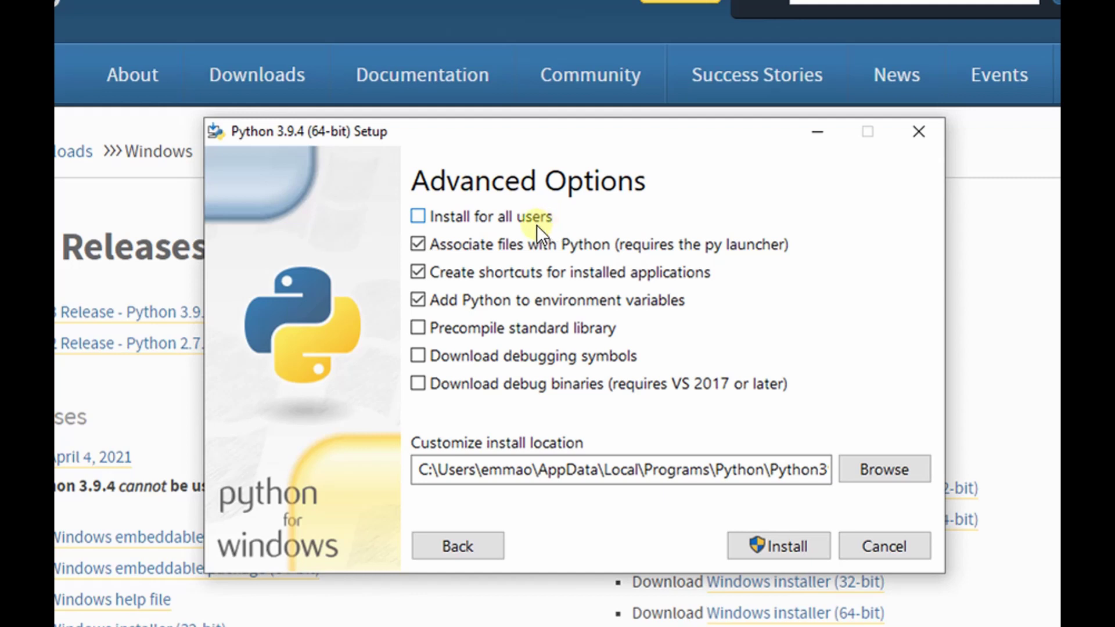
click(418, 217)
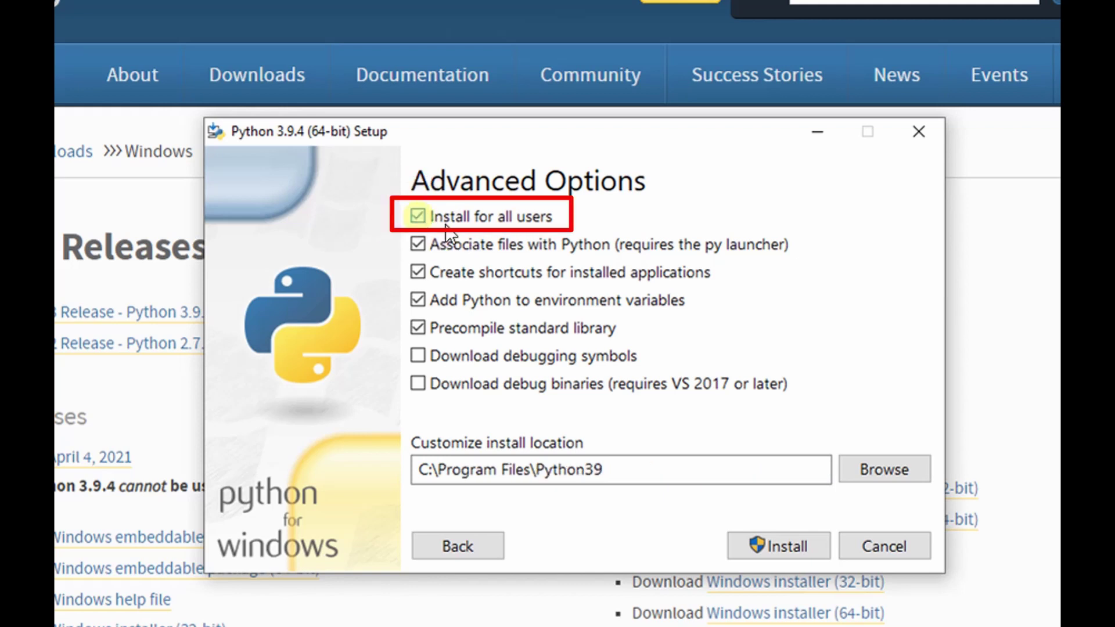
click(878, 476)
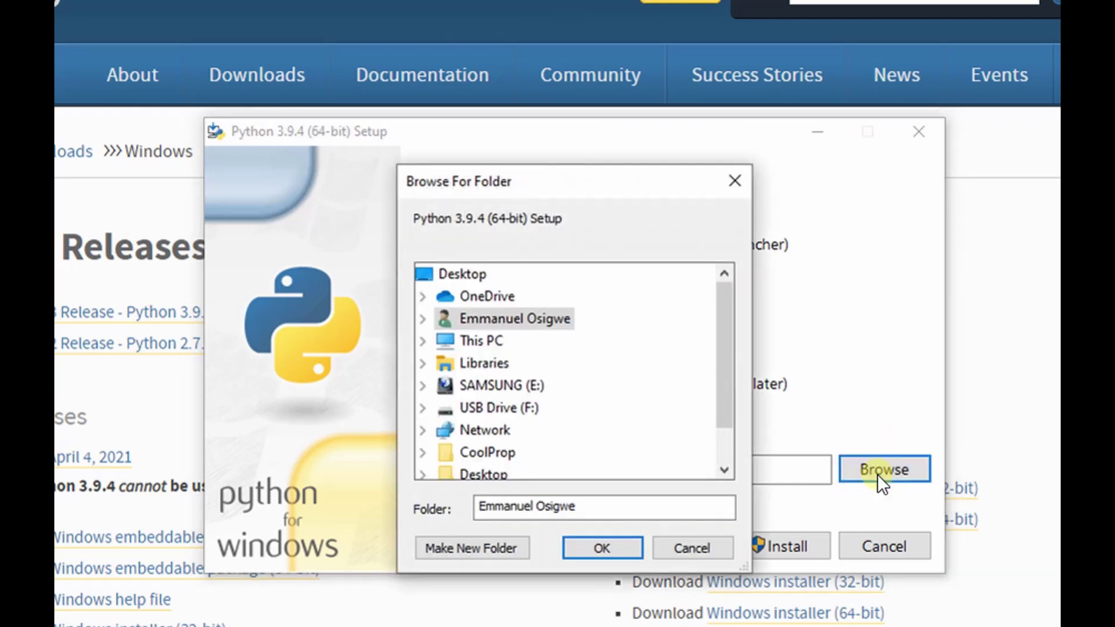
scroll(498, 419, down, 1)
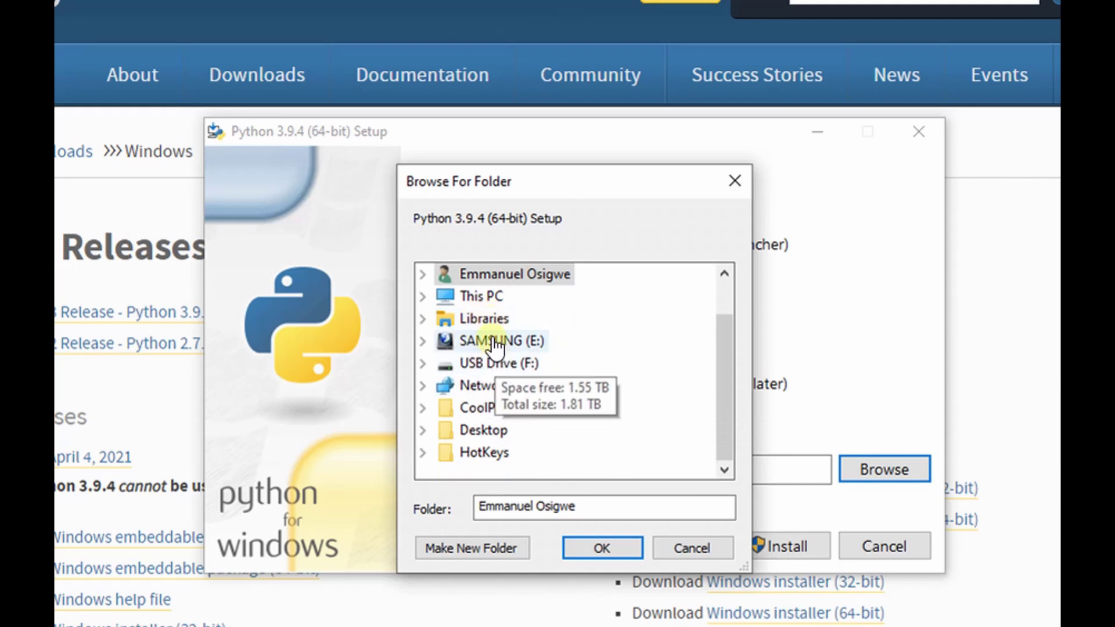
click(687, 546)
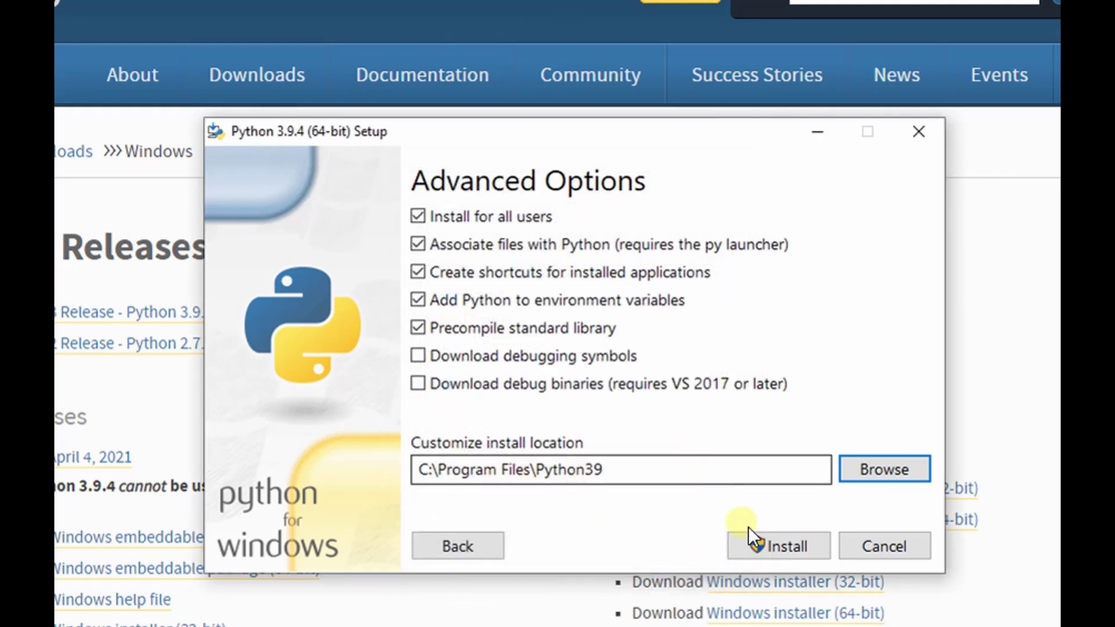
click(785, 546)
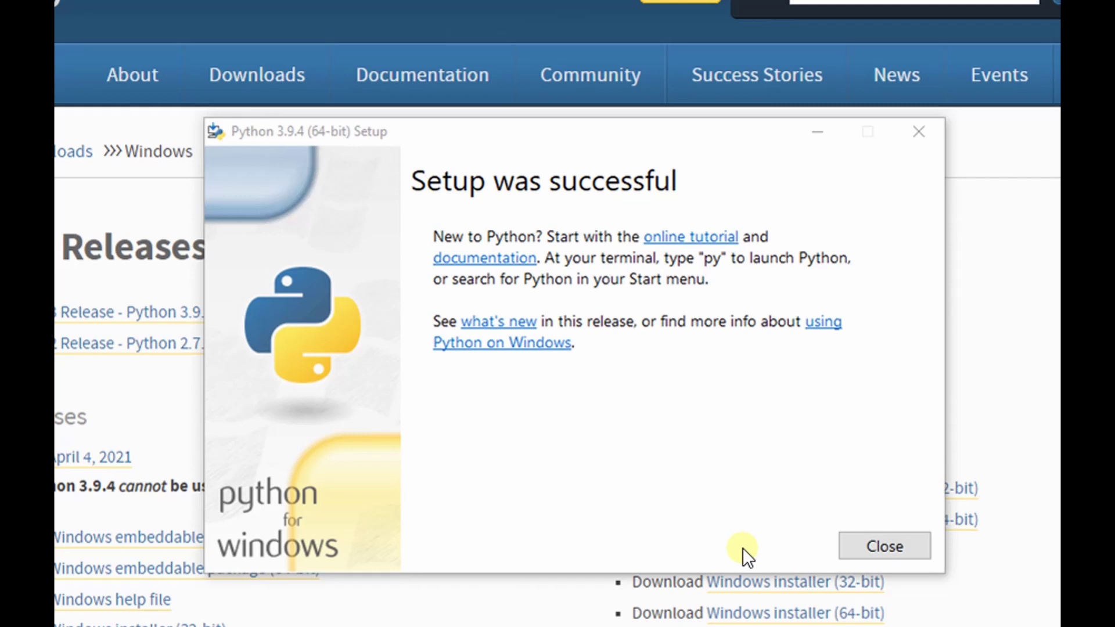
Close setup and run 'python --version' in Command Prompt, which reports Python 3.9.4
click(889, 548)
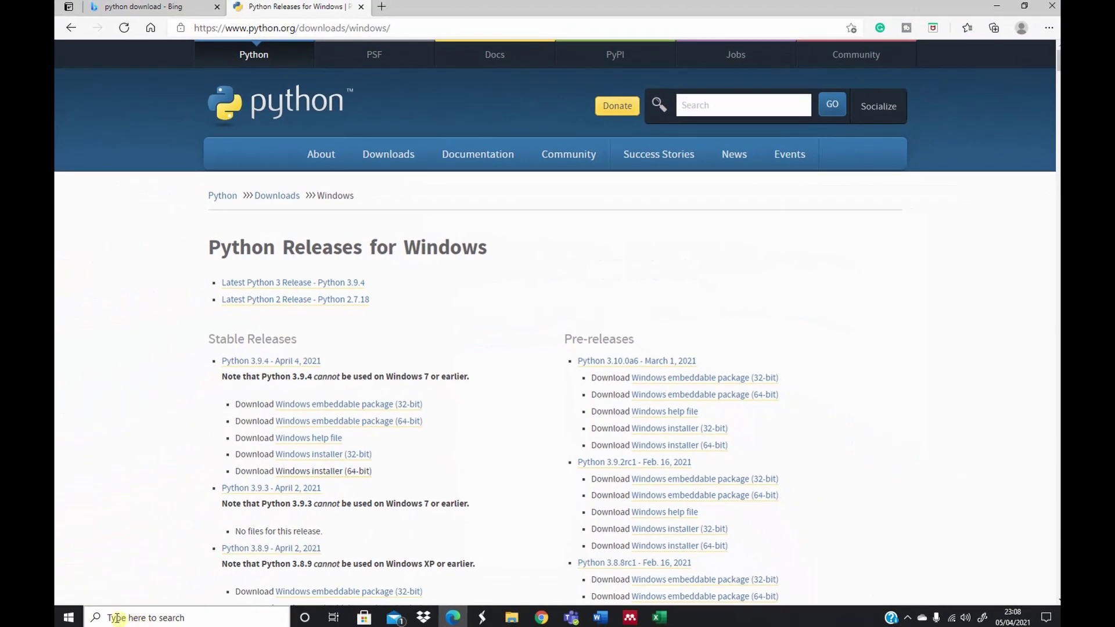
click(116, 618)
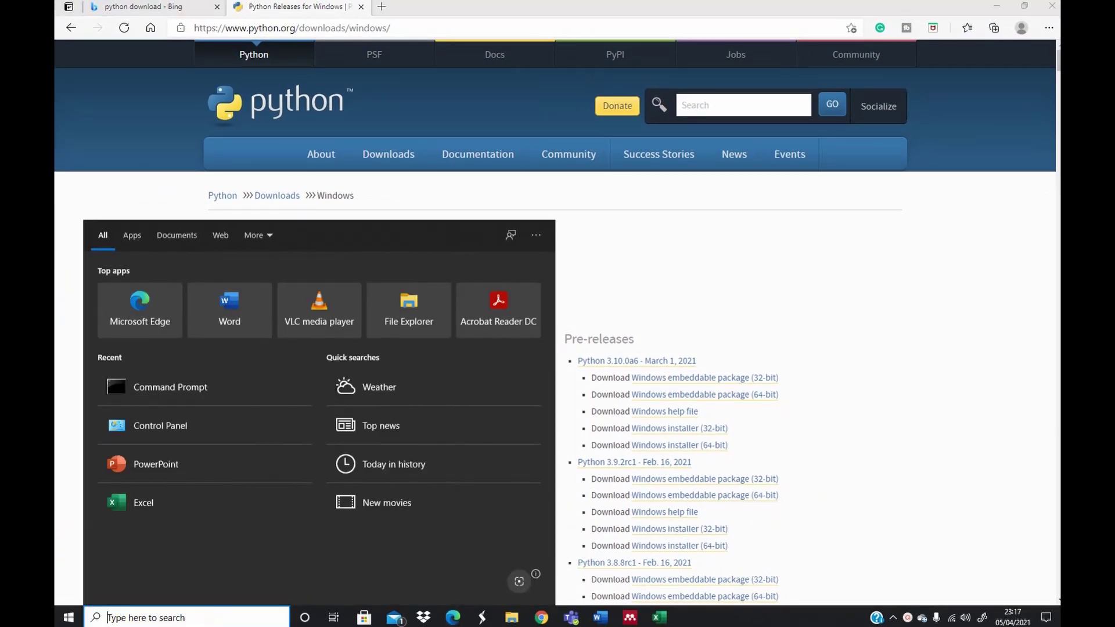
text(cmd)
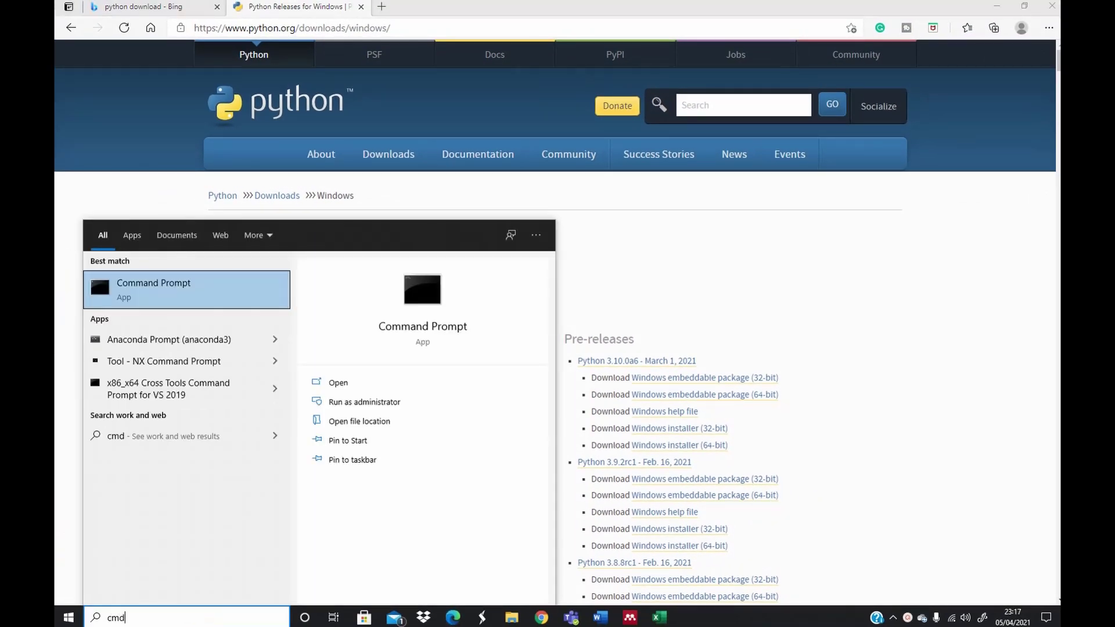
click(146, 292)
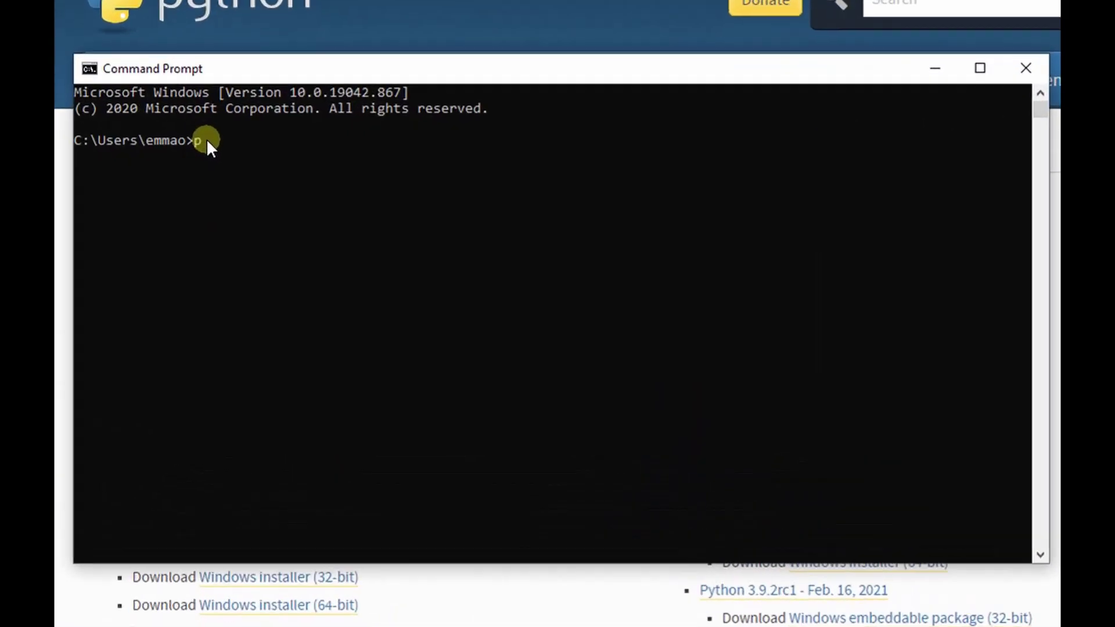
text(pyth)
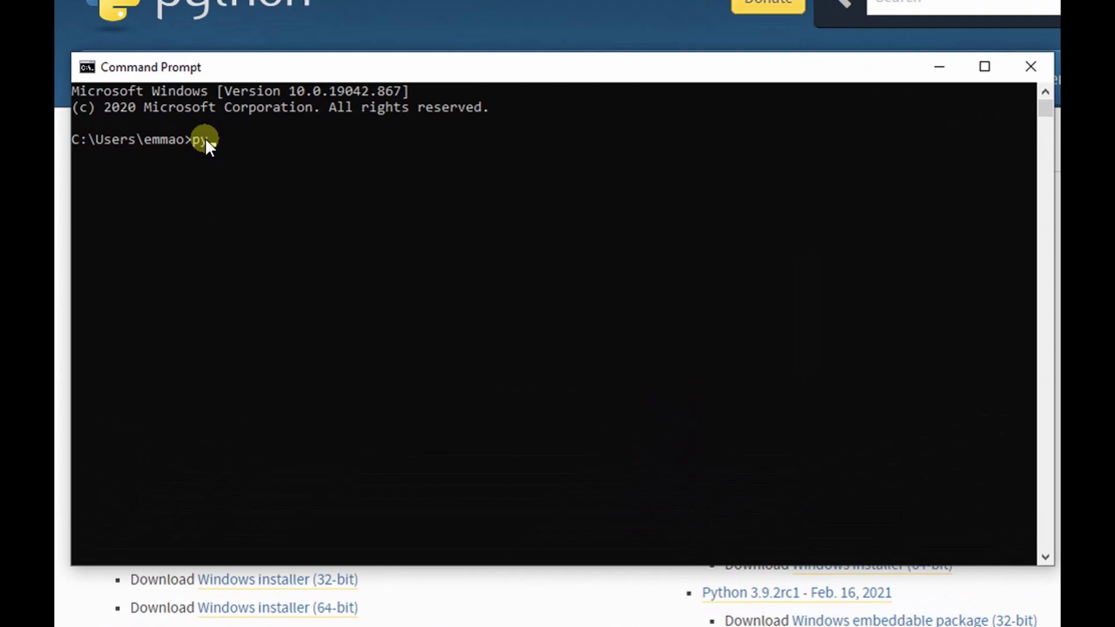
text(on)
text( --)
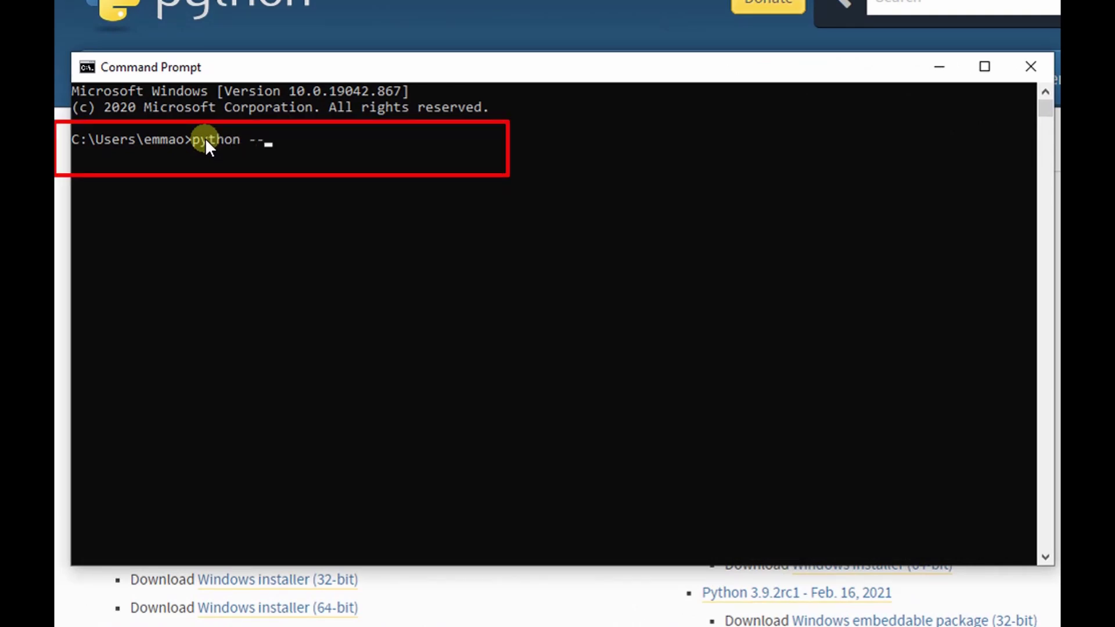
text(versi)
text(on)
key(Return)
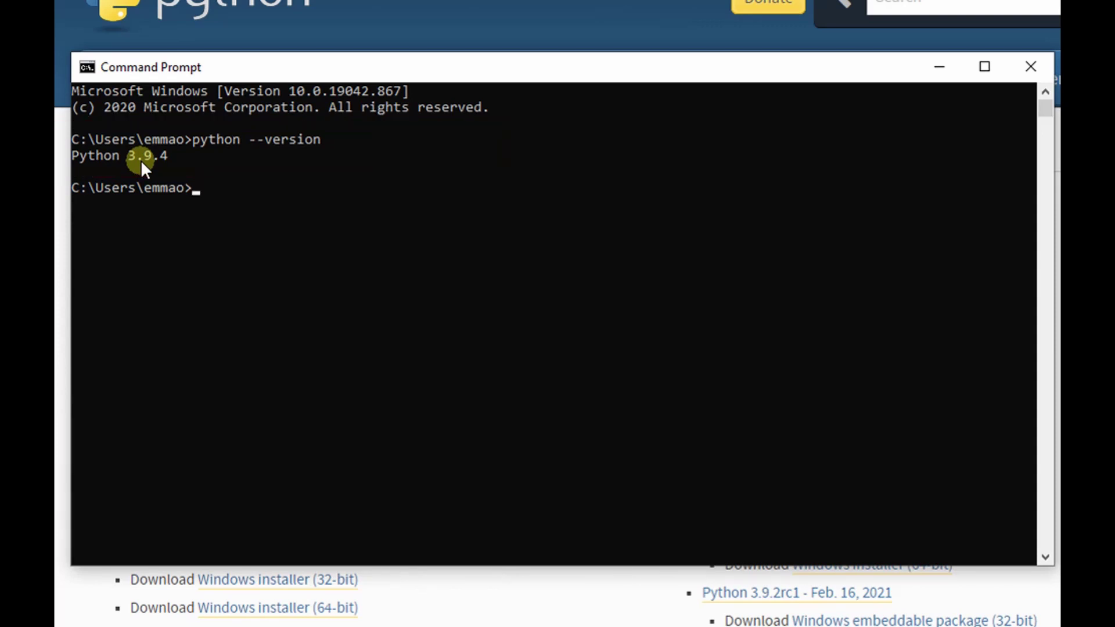
click(1034, 67)
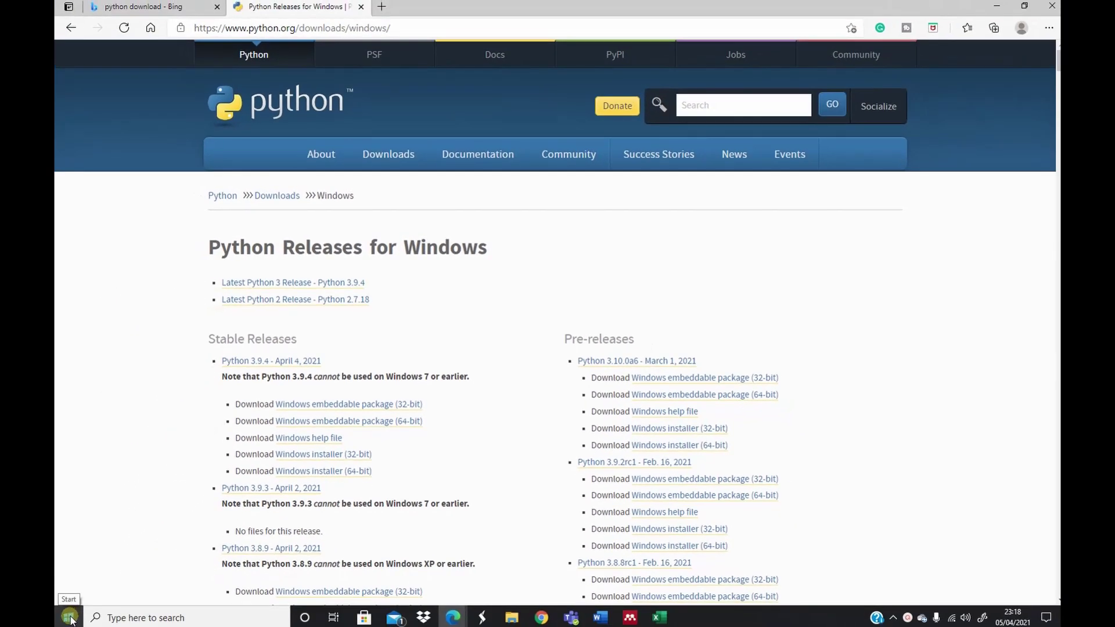
Launch IDLE (Python 3.9 64-bit) from the Start menu's Python 3.9 folder
click(70, 620)
scroll(129, 527, down, 5)
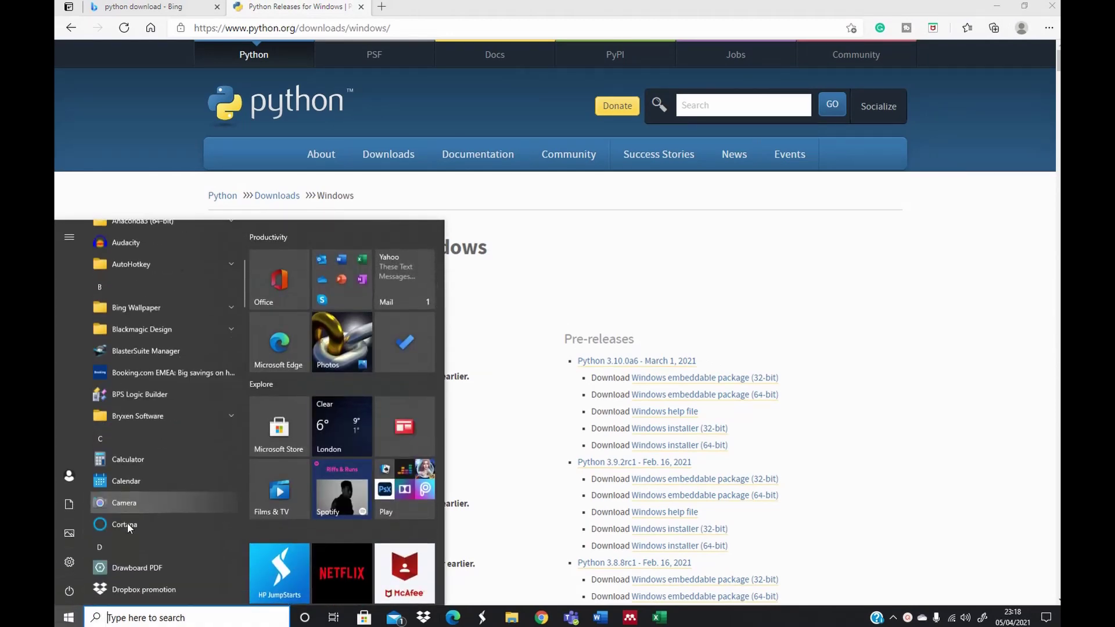
scroll(128, 527, up, 1)
scroll(129, 528, up, 1)
scroll(128, 527, up, 1)
scroll(128, 527, up, 2)
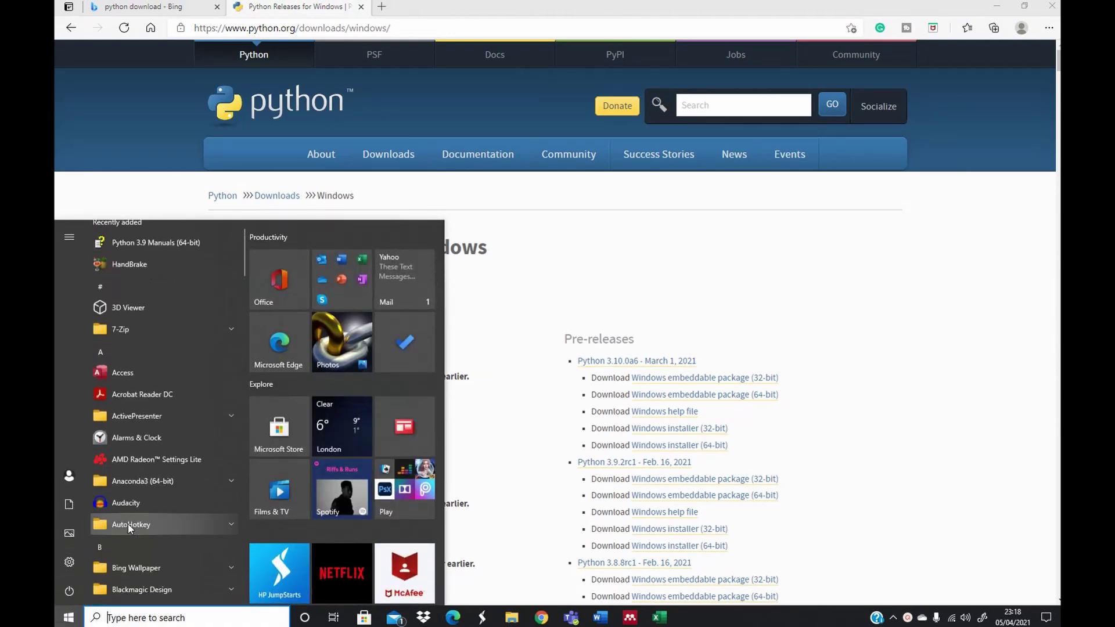
scroll(132, 489, down, 15)
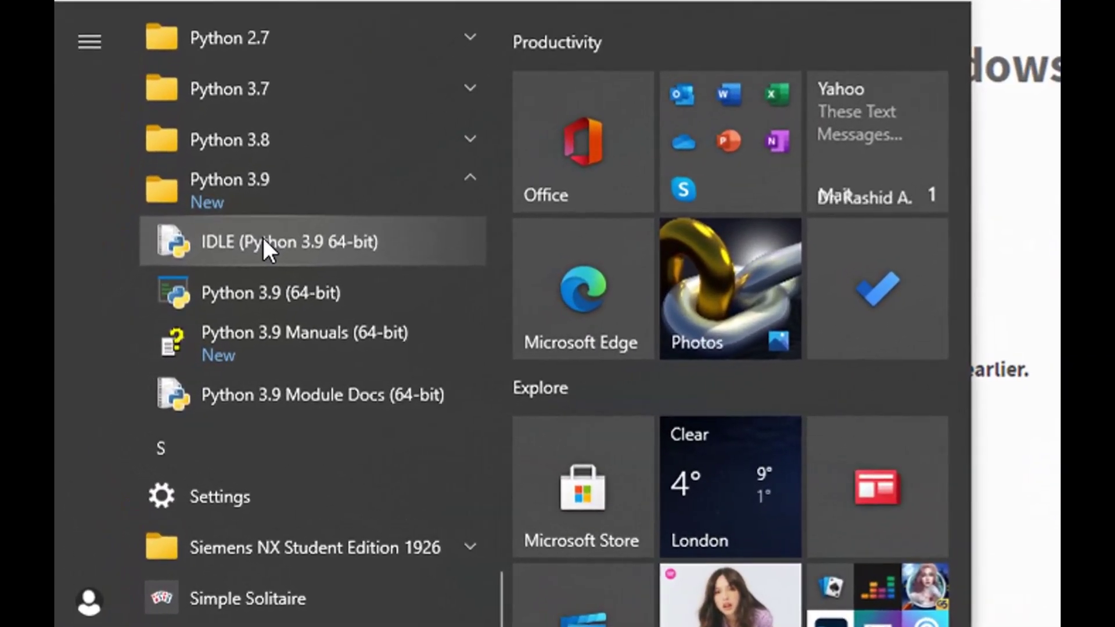
click(264, 240)
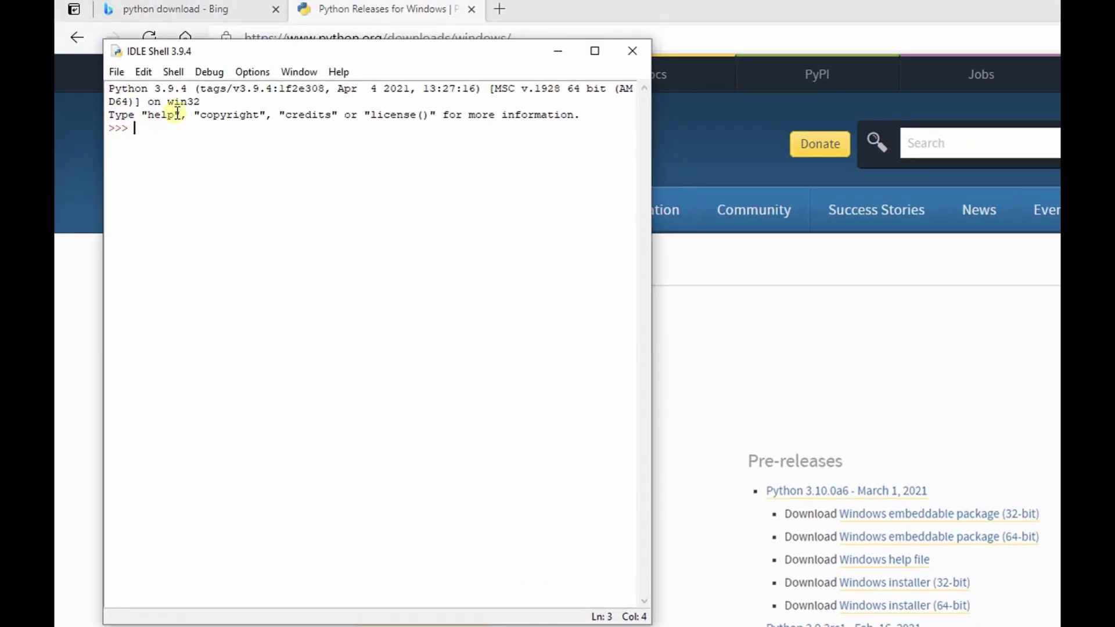
text(print (")
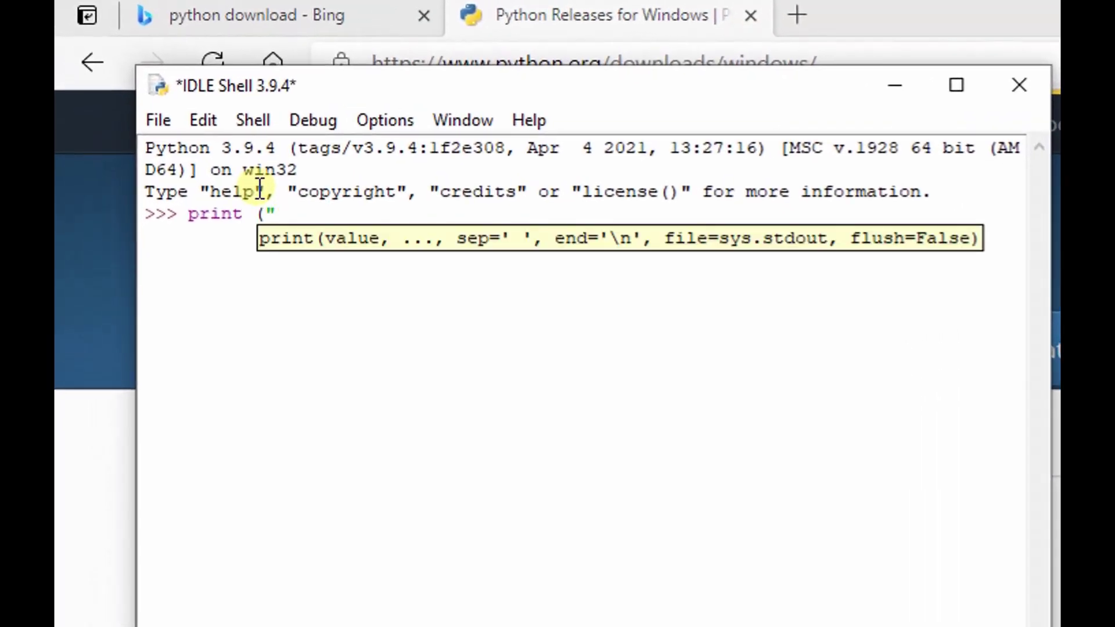
text(Hello,)
text( I love )
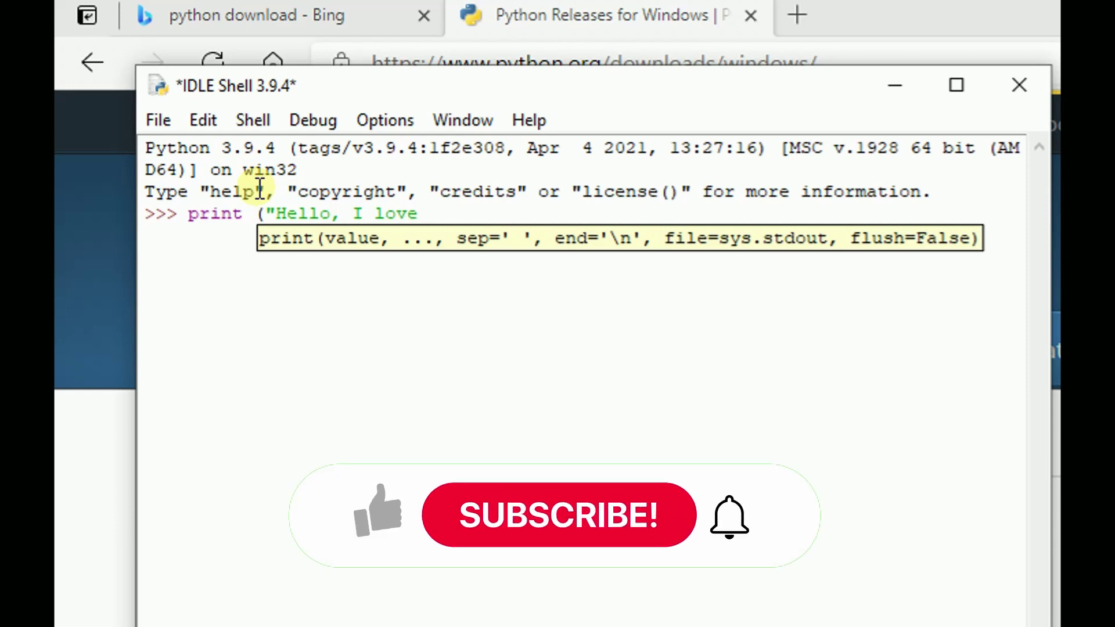
text(programming)
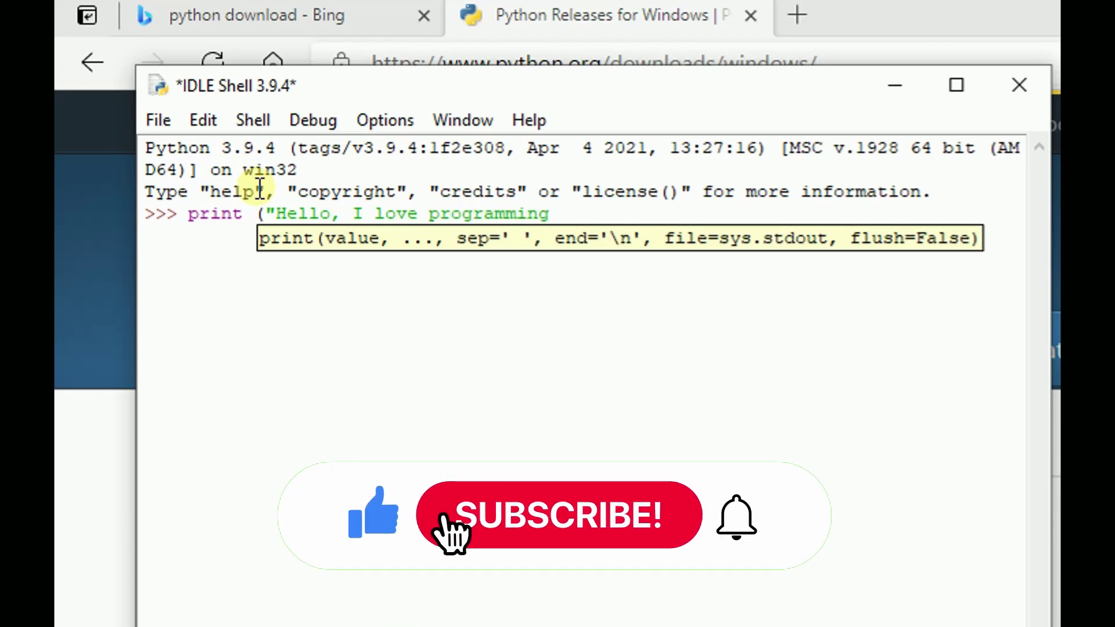
text( with pyt)
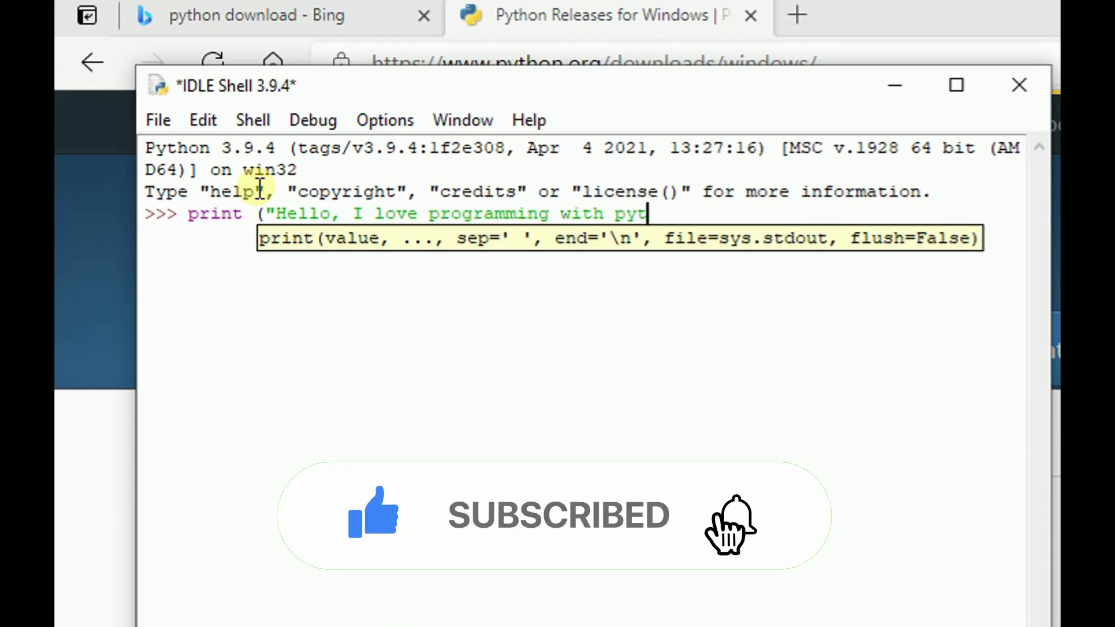
text(hon"))
In IDLE, run print("Hello, I love programming with python"), Z = 7 - 3, and print(Z)
key(Return)
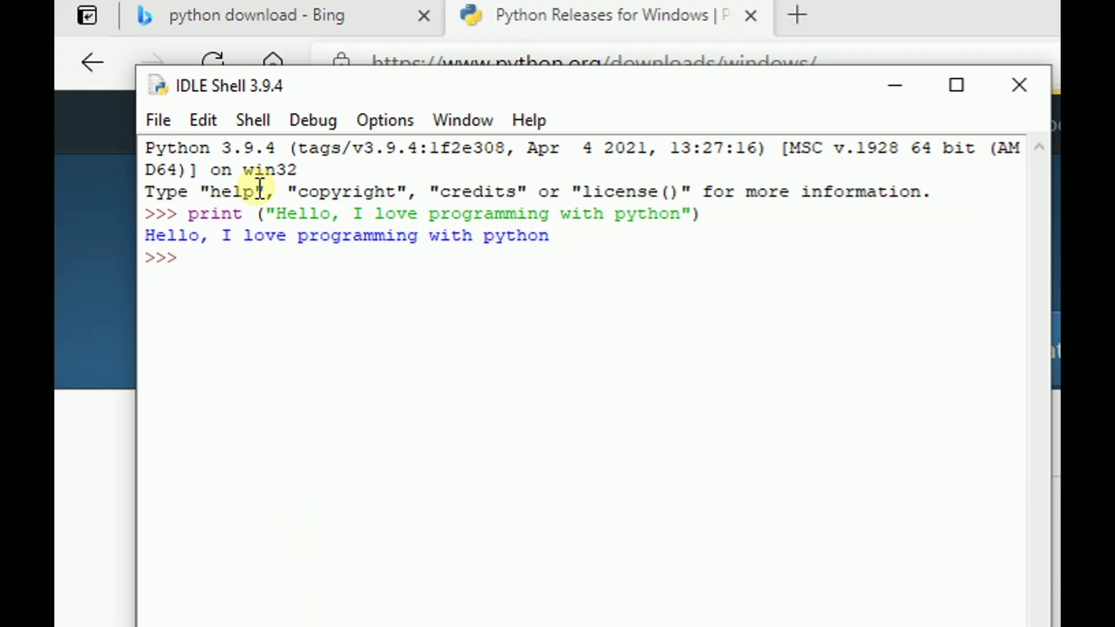
text(2)
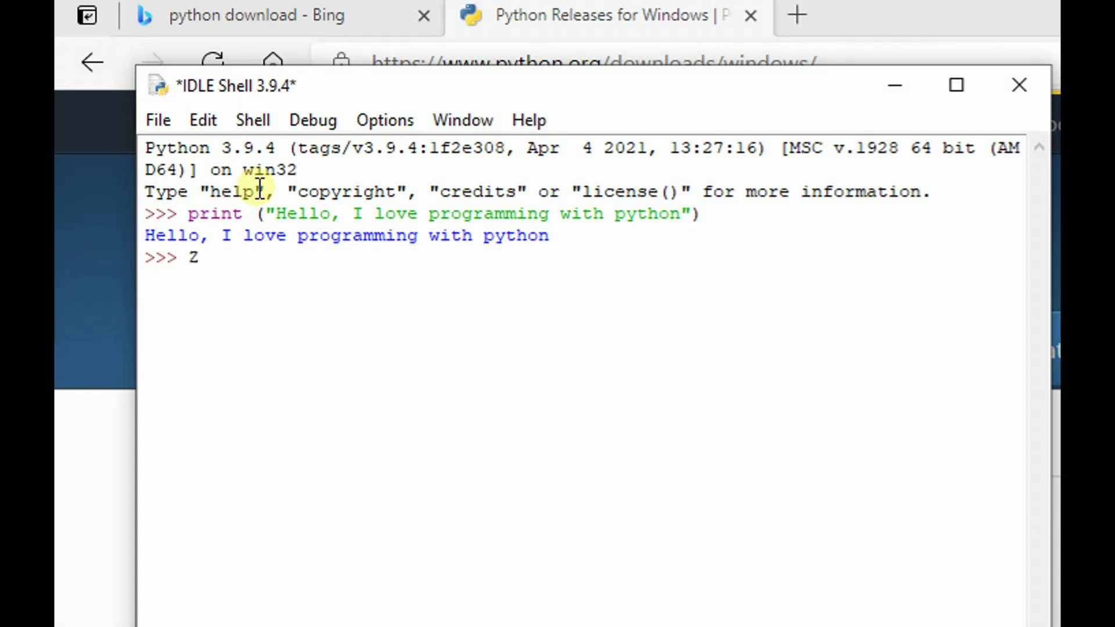
text(7)
text(-3)
key(Return)
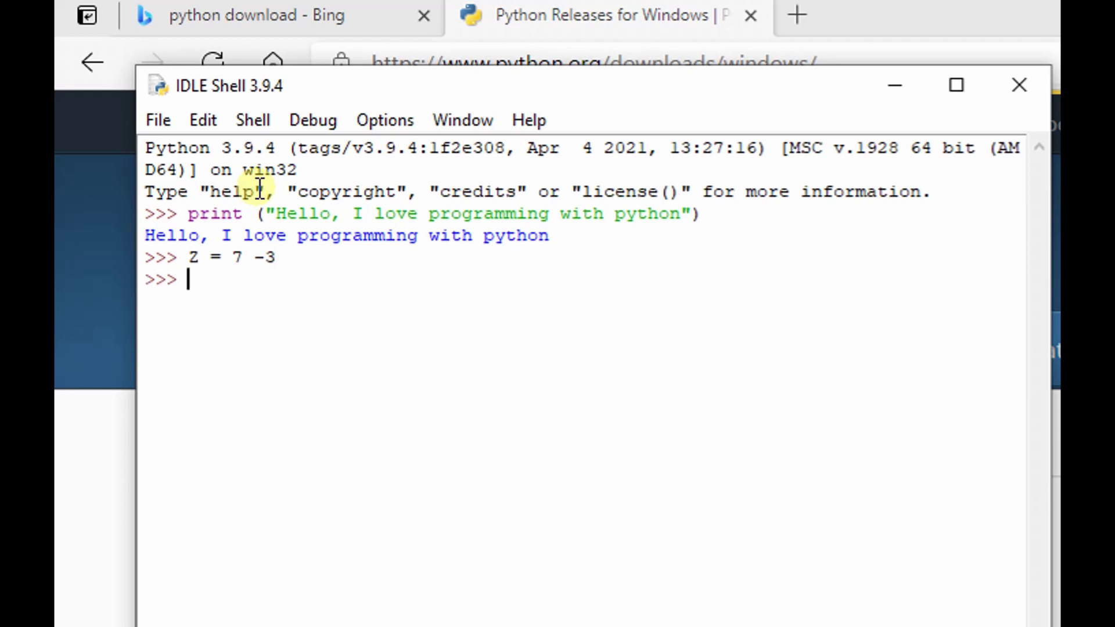
text(print)
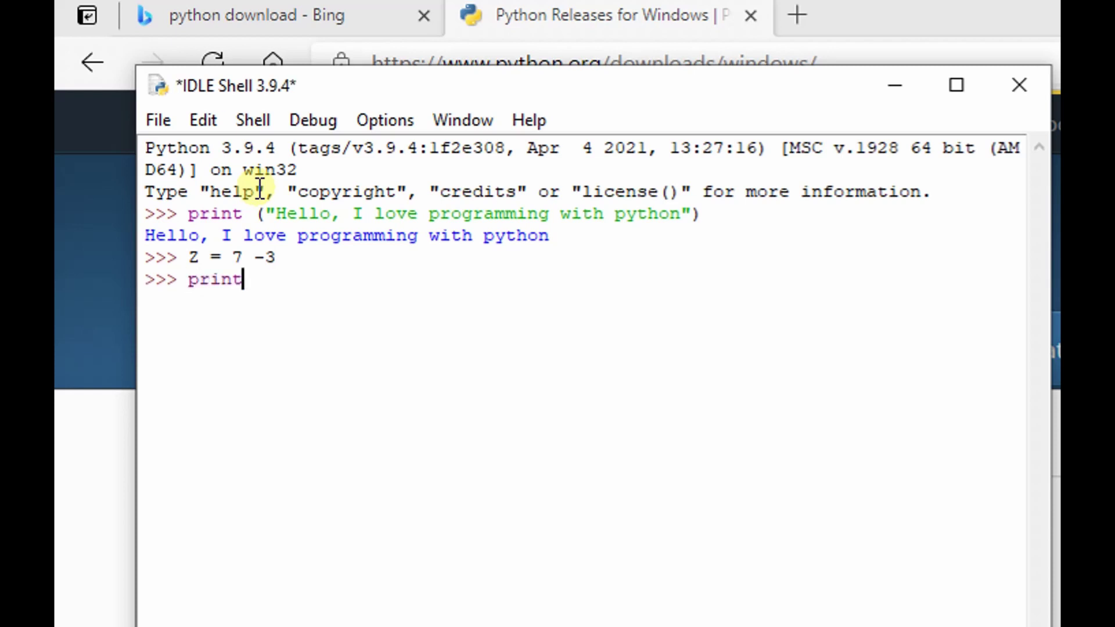
text( (Z))
key(Return)
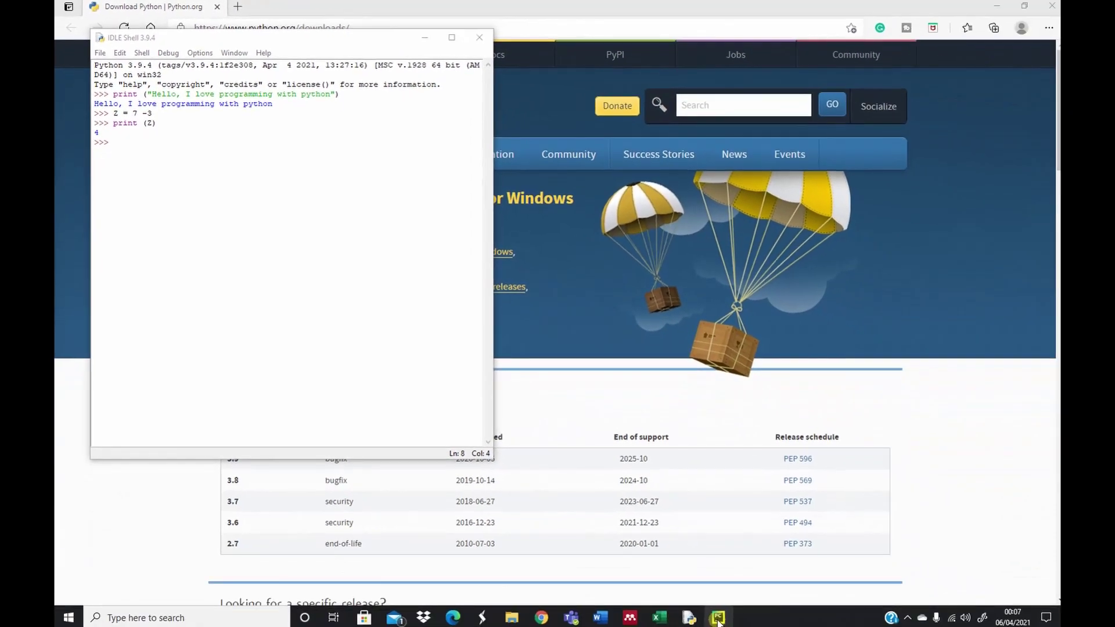
click(718, 617)
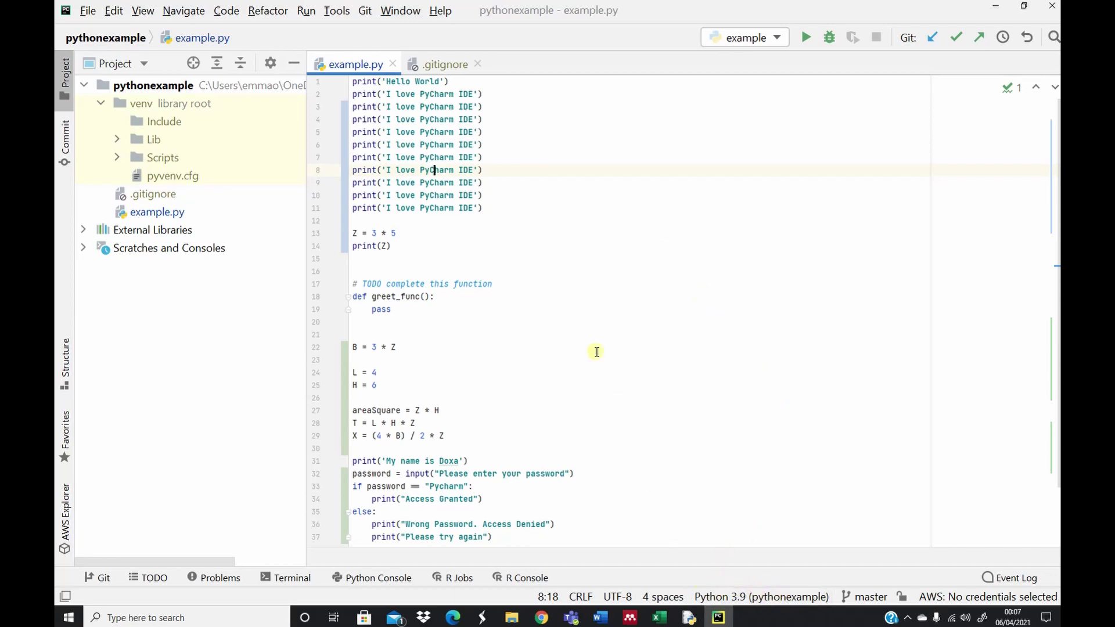
View the Python 3.9 project interpreter and Add Interpreter's base-interpreter list in Settings, then close Settings
click(89, 13)
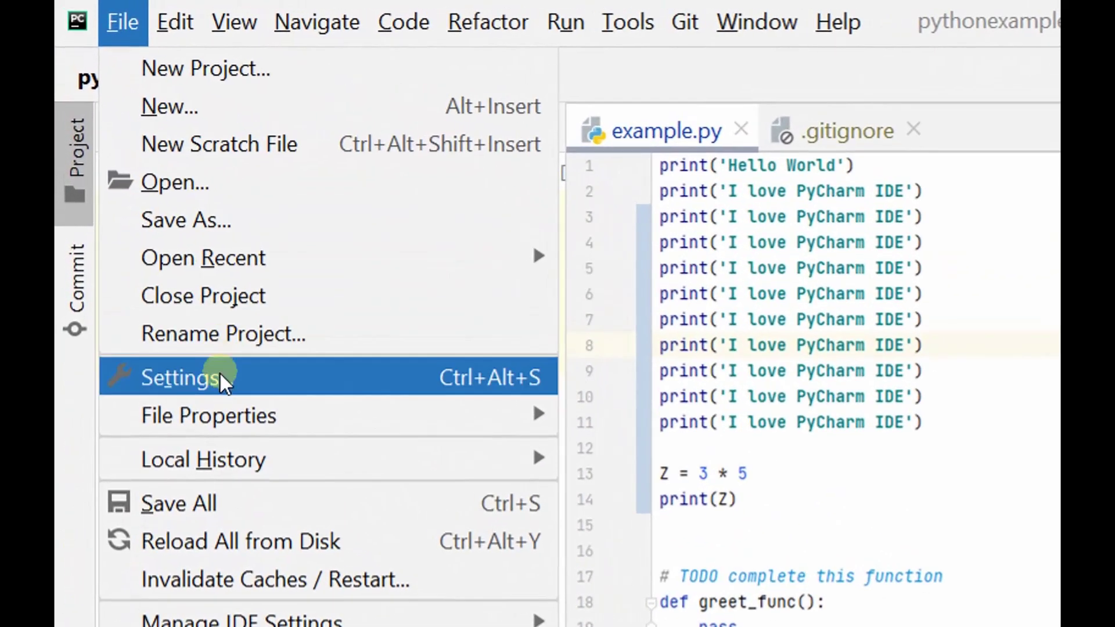
click(138, 187)
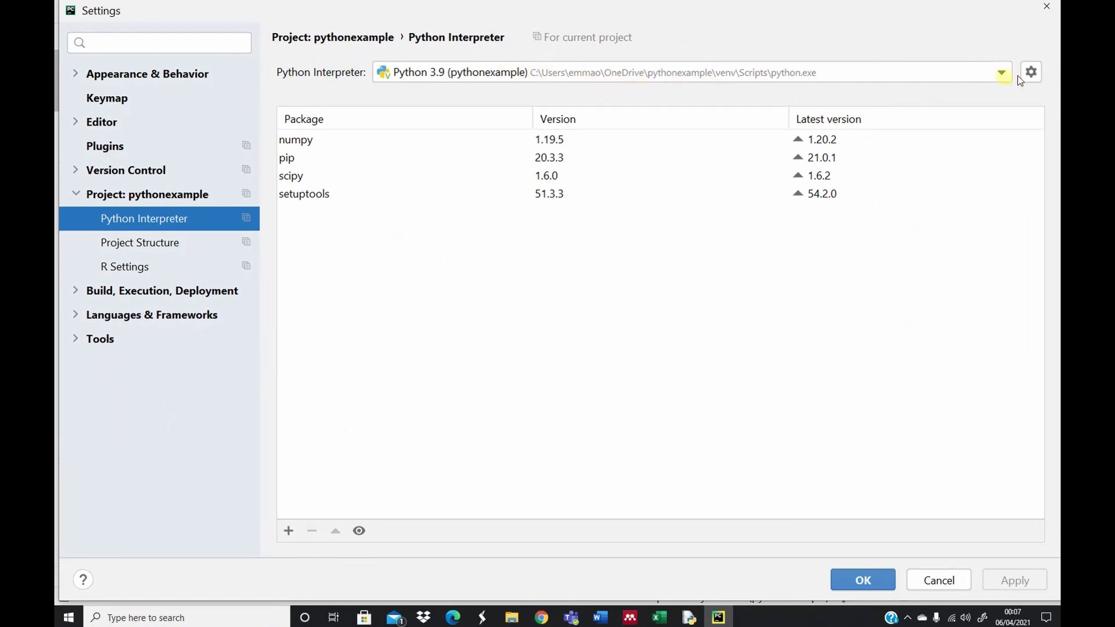
click(1032, 70)
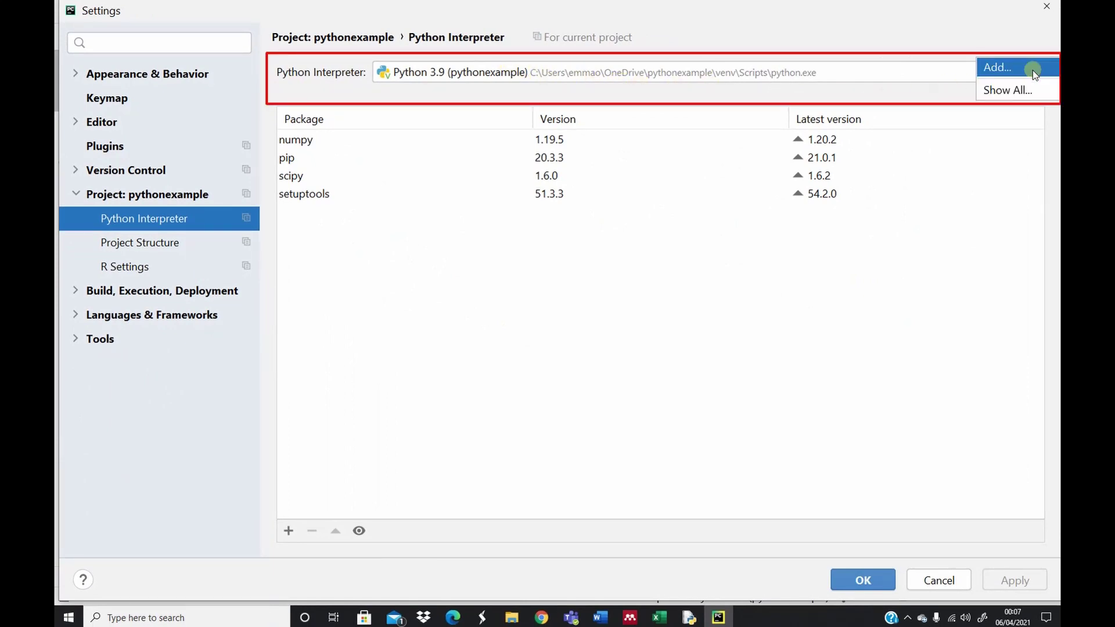
click(1000, 70)
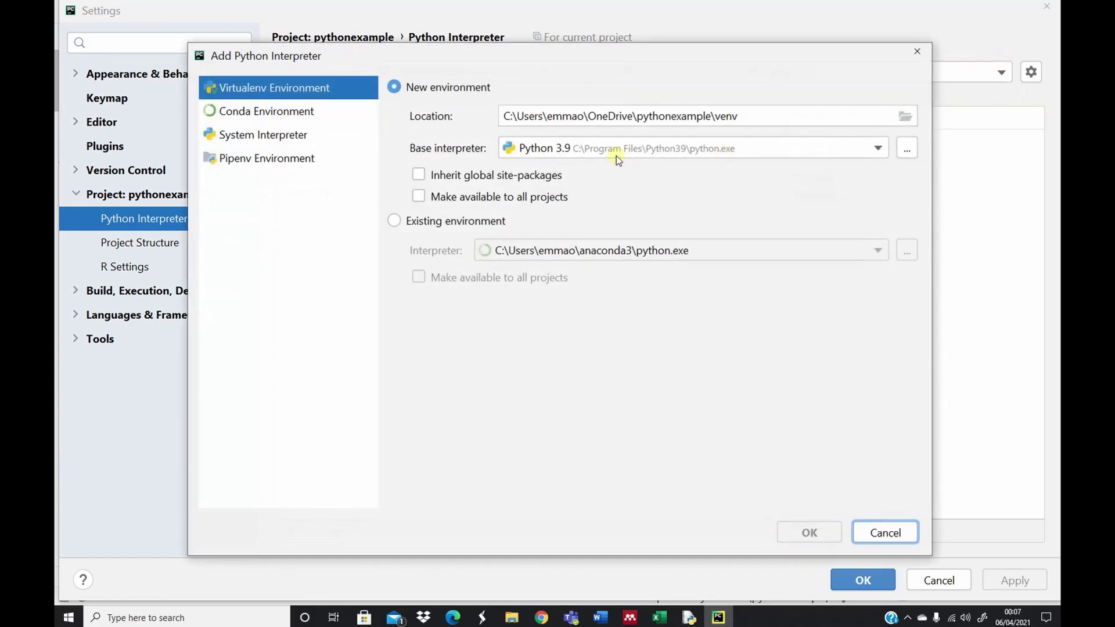
click(872, 151)
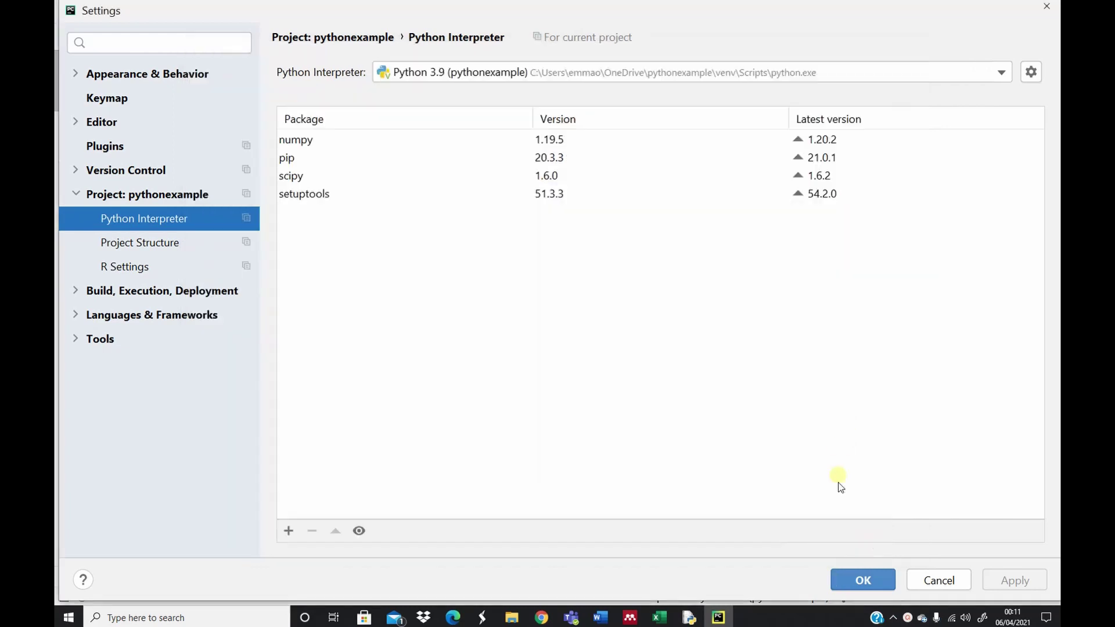
click(862, 582)
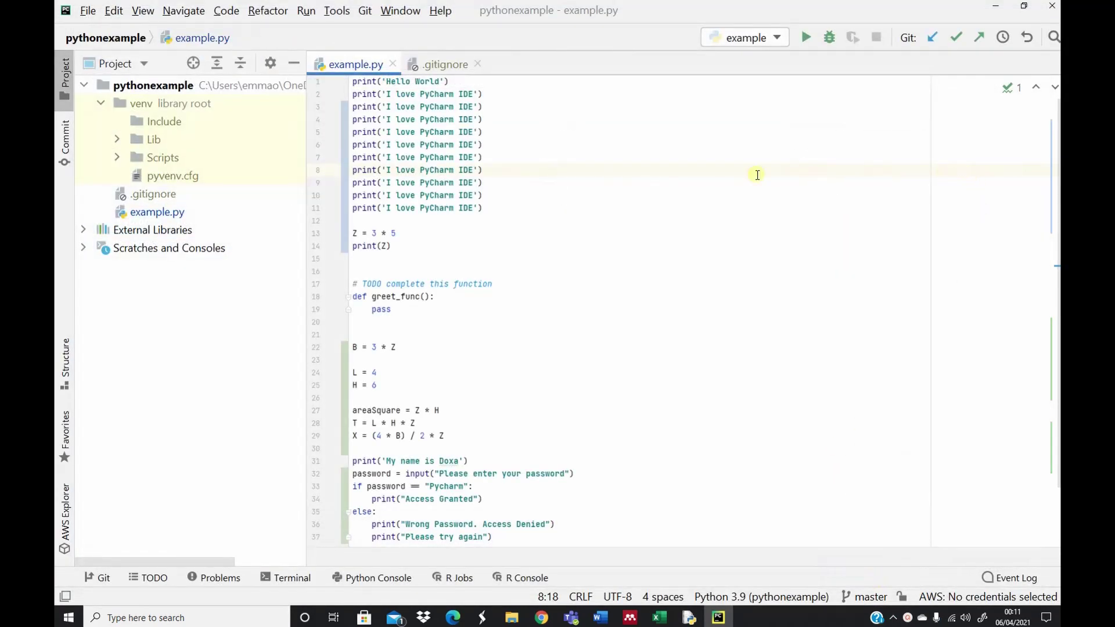